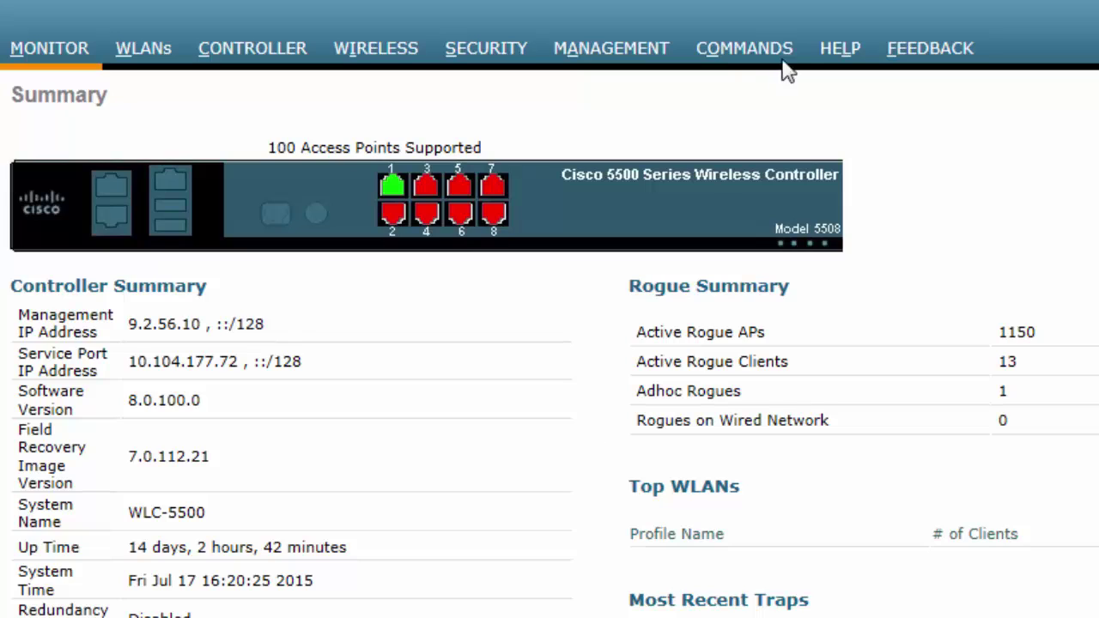
# Go from the controller summary to the COMMANDS section's Download File page
pyautogui.click(752, 49)
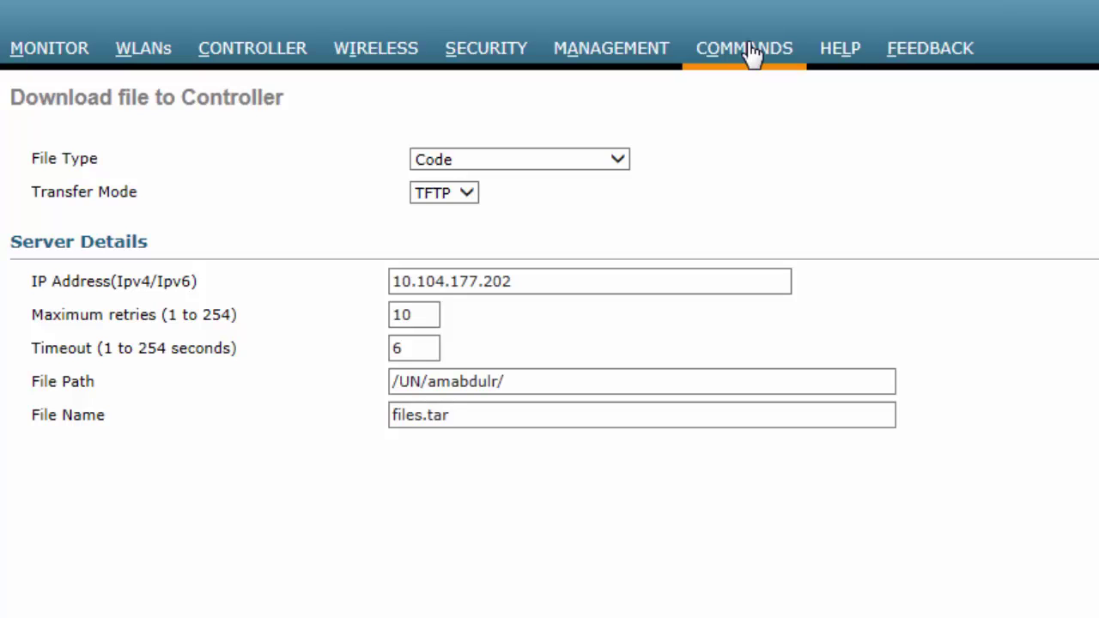
# Set the download File Type to Webauth Bundle, keeping TFTP as the transfer mode
pyautogui.click(618, 163)
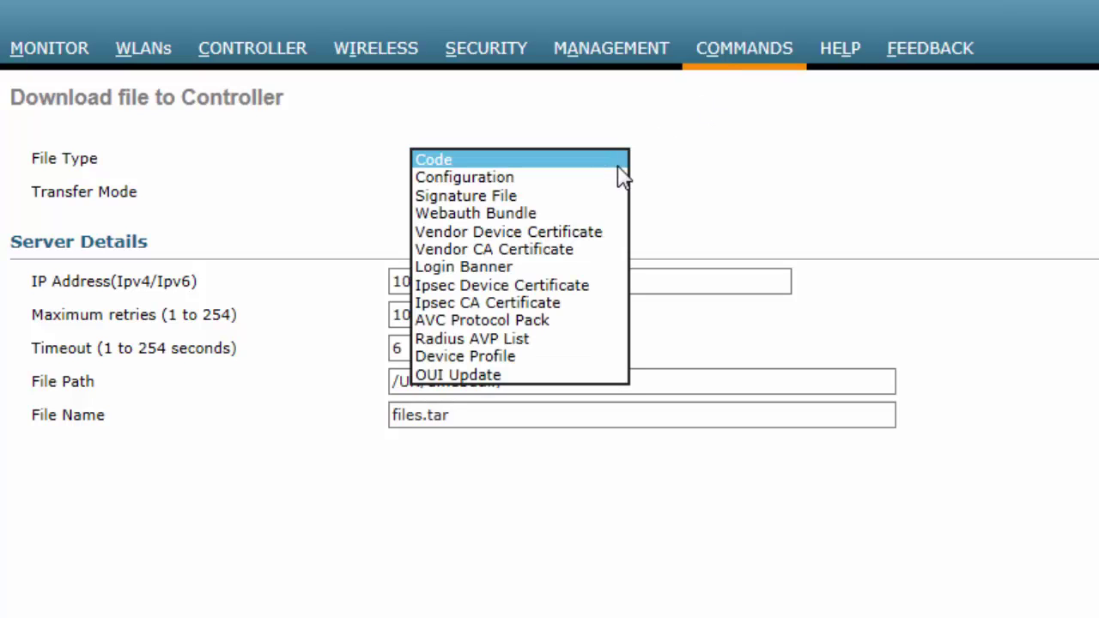
pyautogui.click(533, 213)
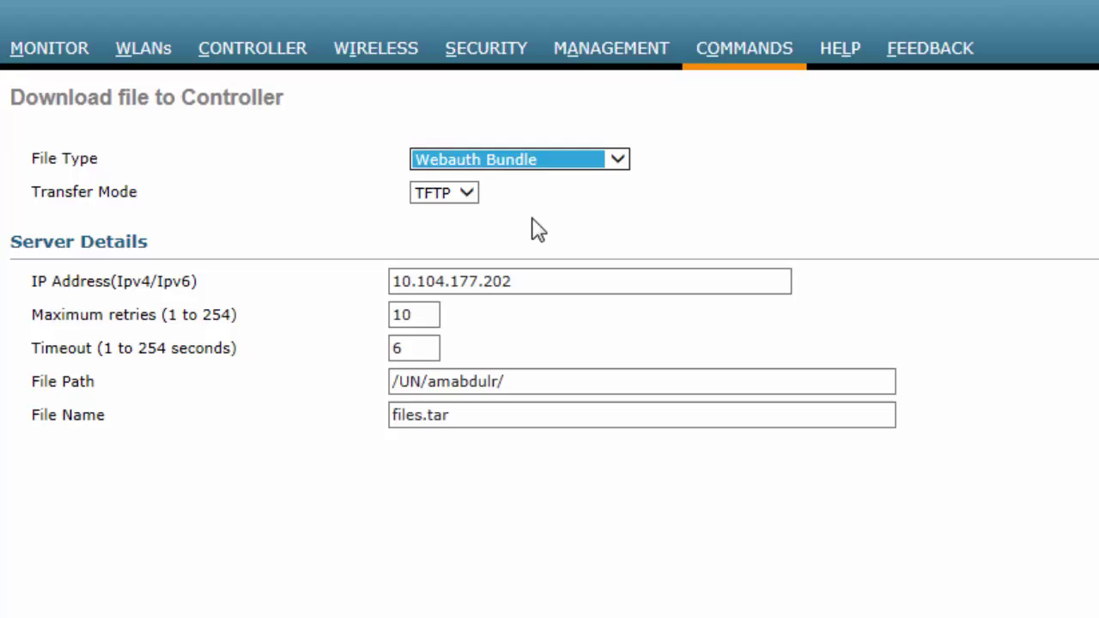
pyautogui.click(466, 193)
pyautogui.click(467, 197)
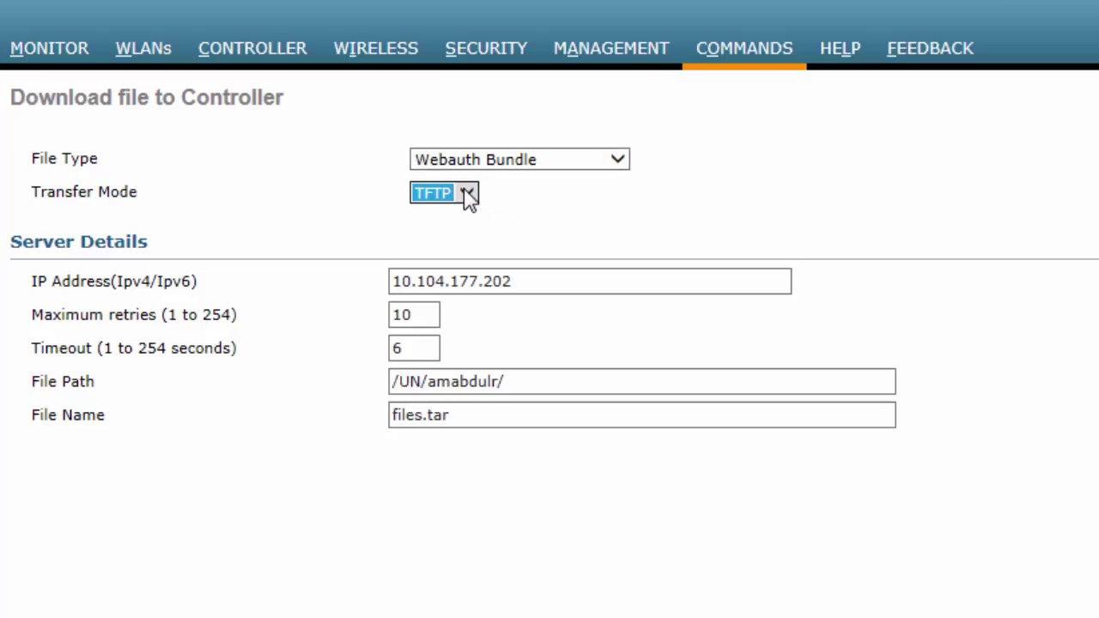
pyautogui.click(581, 281)
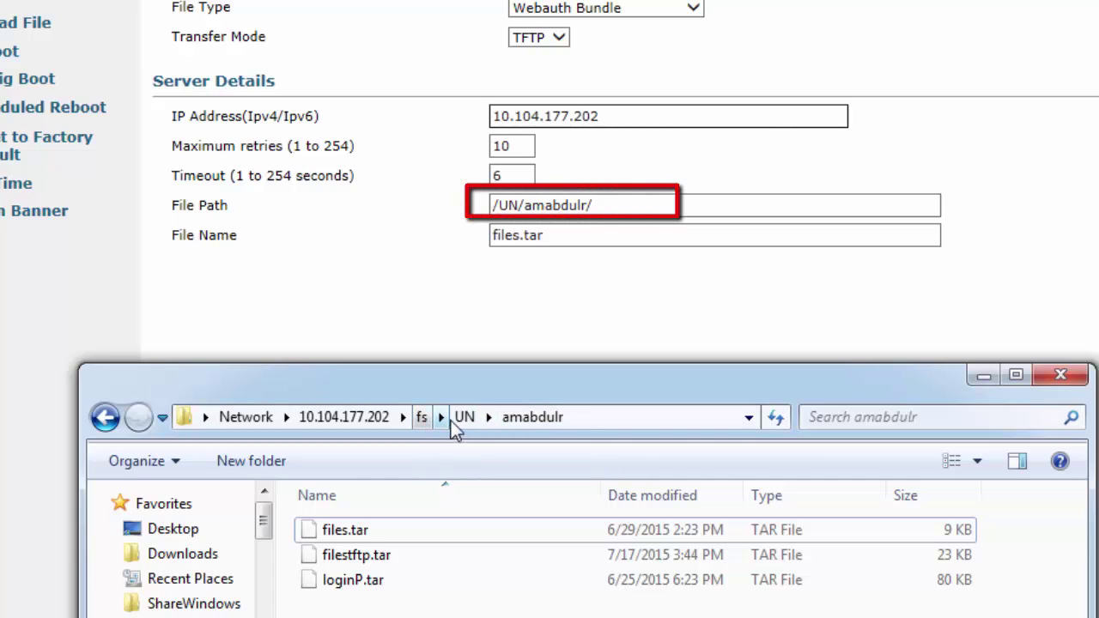
pyautogui.click(631, 424)
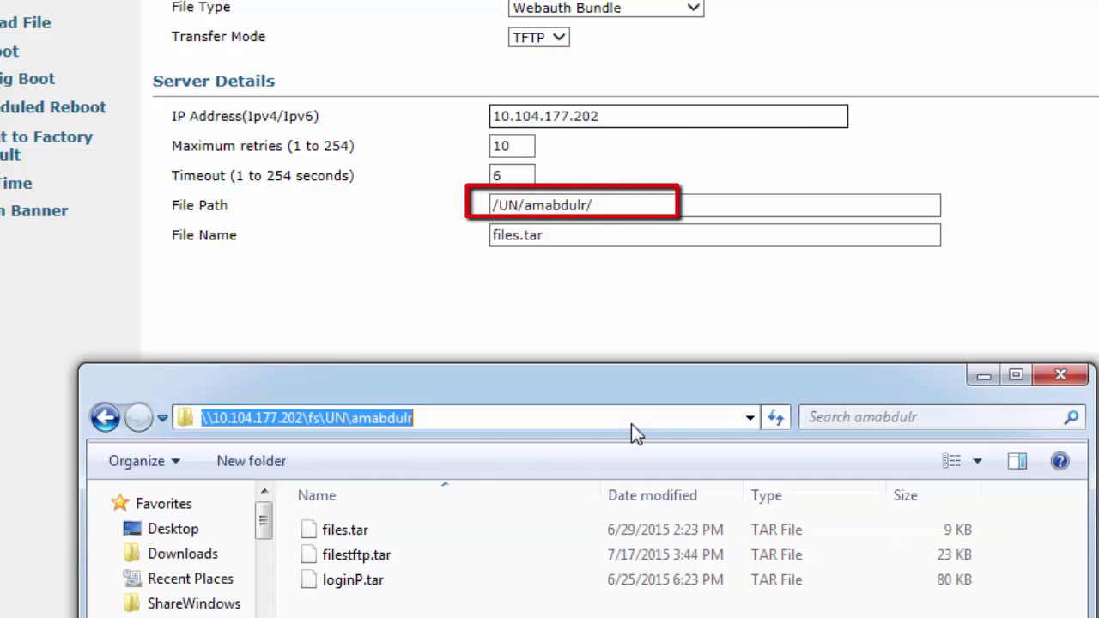
pyautogui.click(633, 424)
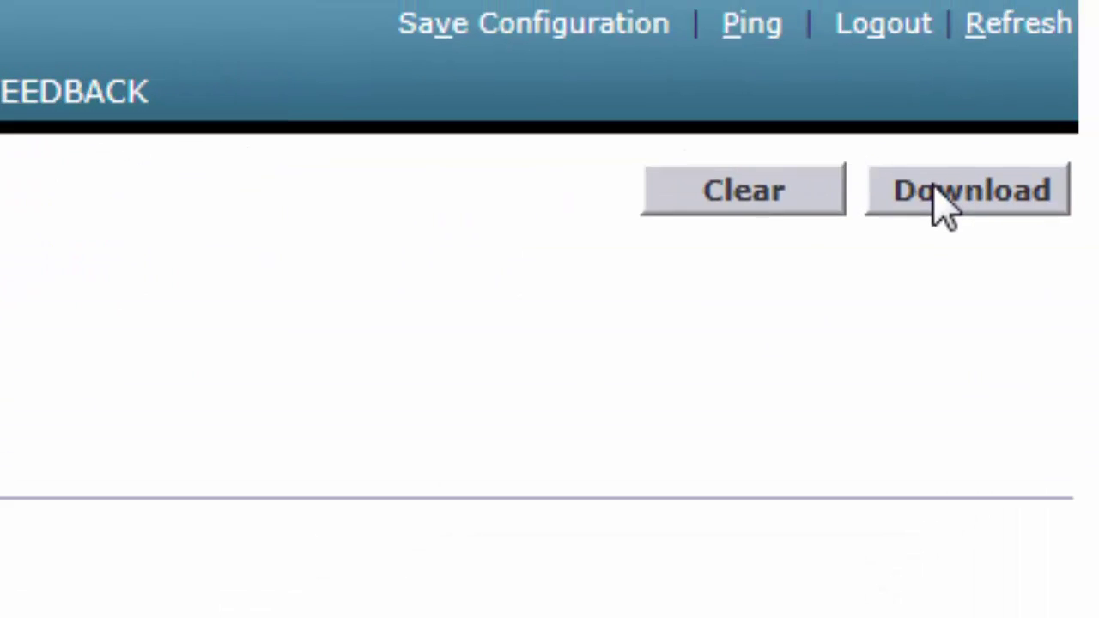
pyautogui.click(944, 206)
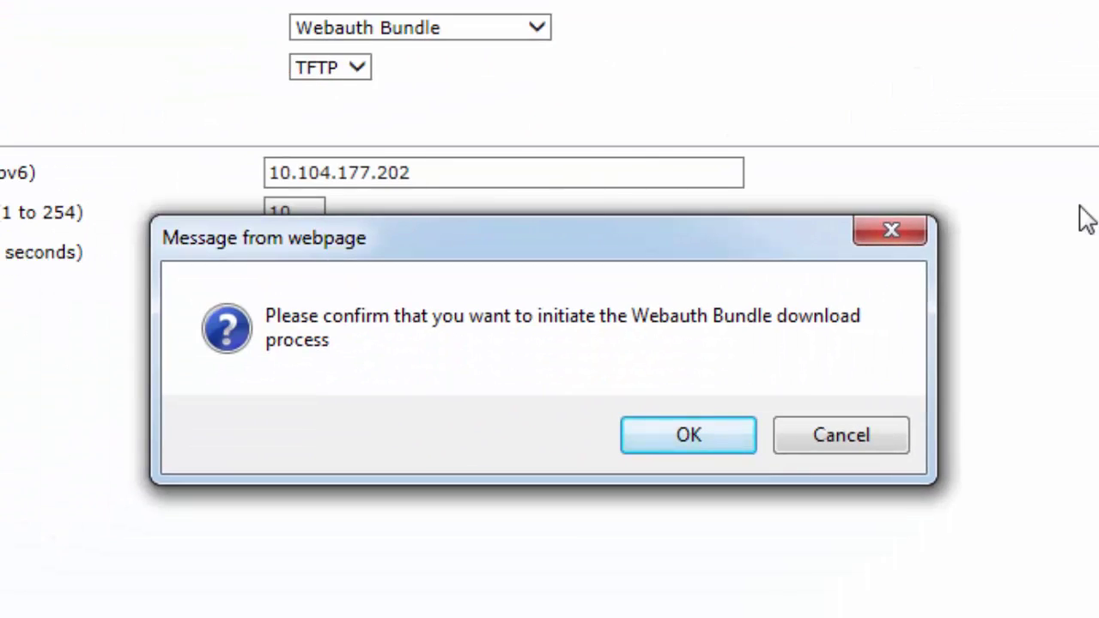
# Confirm the files.tar Webauth Bundle transfer from TFTP server 10.104.177.202
pyautogui.click(680, 434)
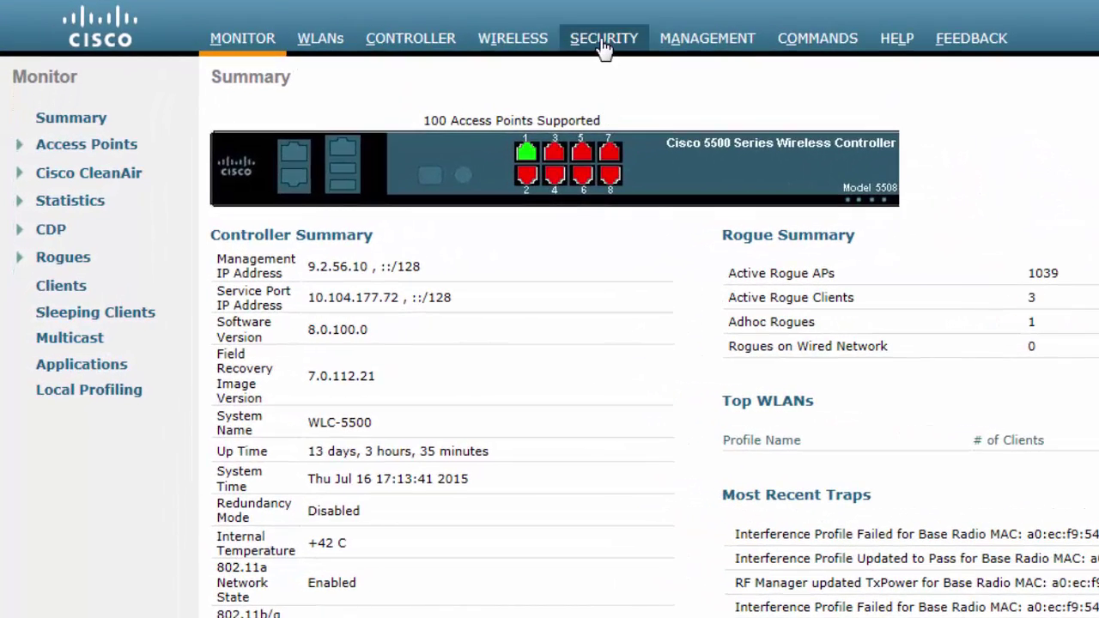
pyautogui.click(604, 43)
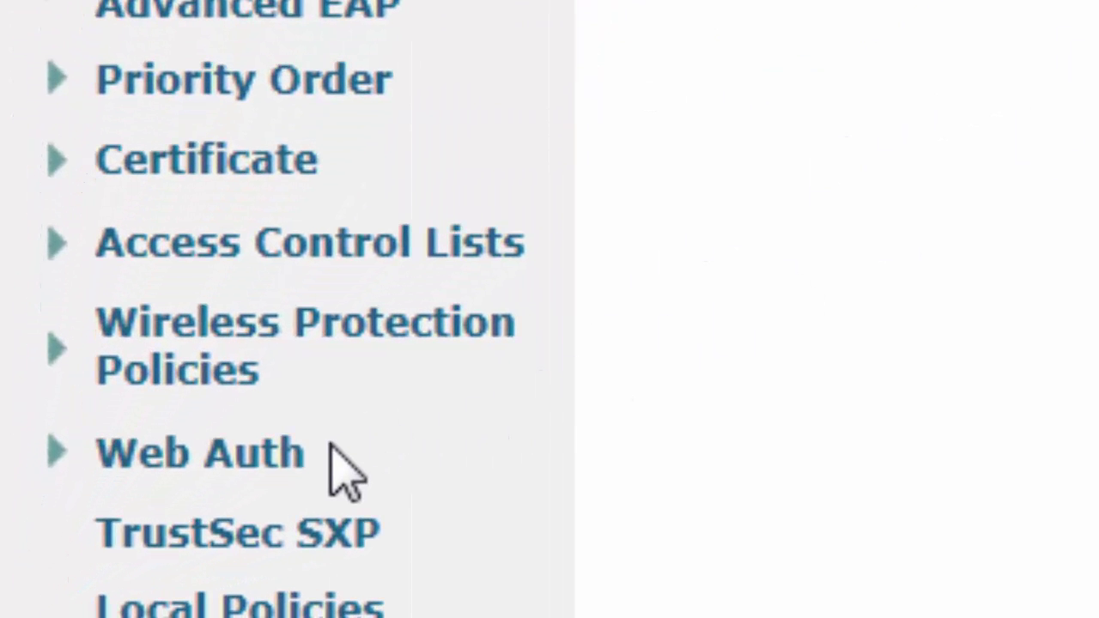
pyautogui.click(262, 464)
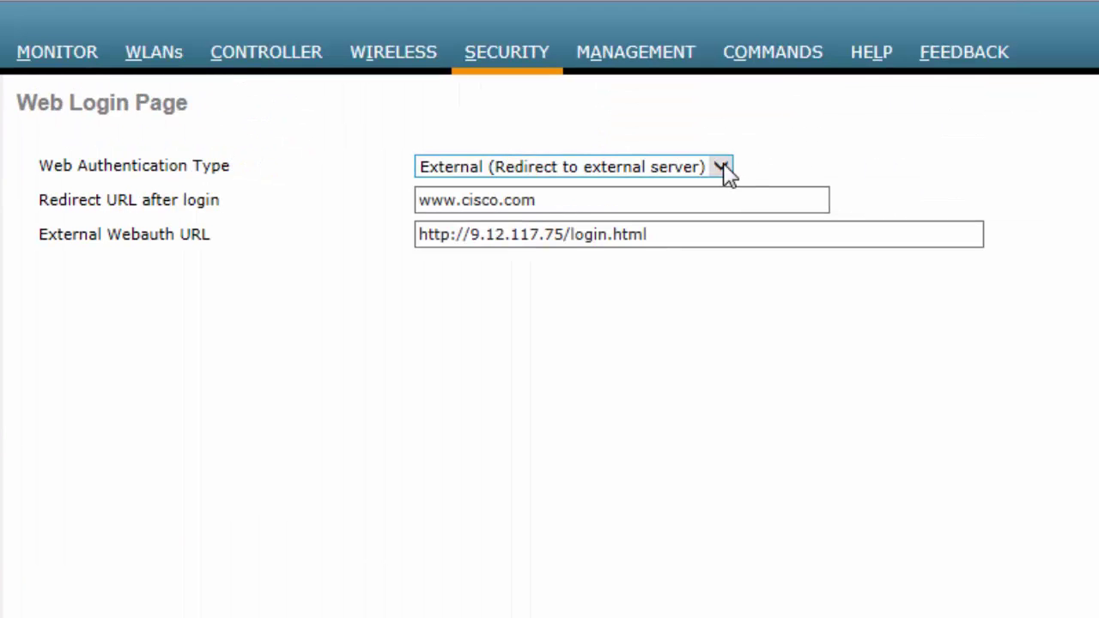
pyautogui.click(725, 169)
pyautogui.click(663, 148)
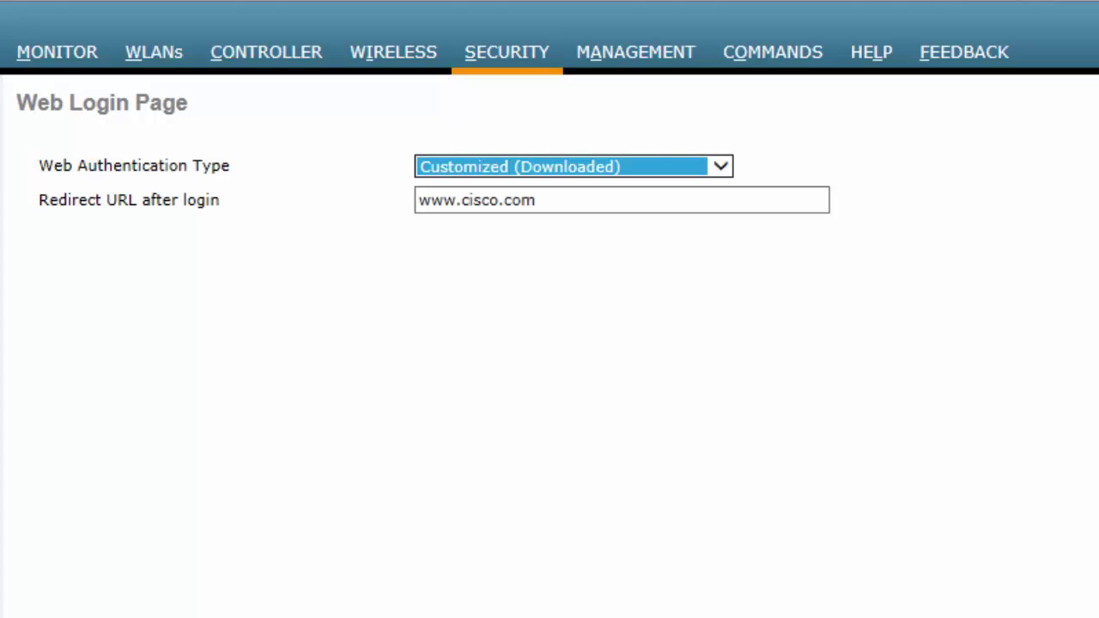
pyautogui.click(664, 206)
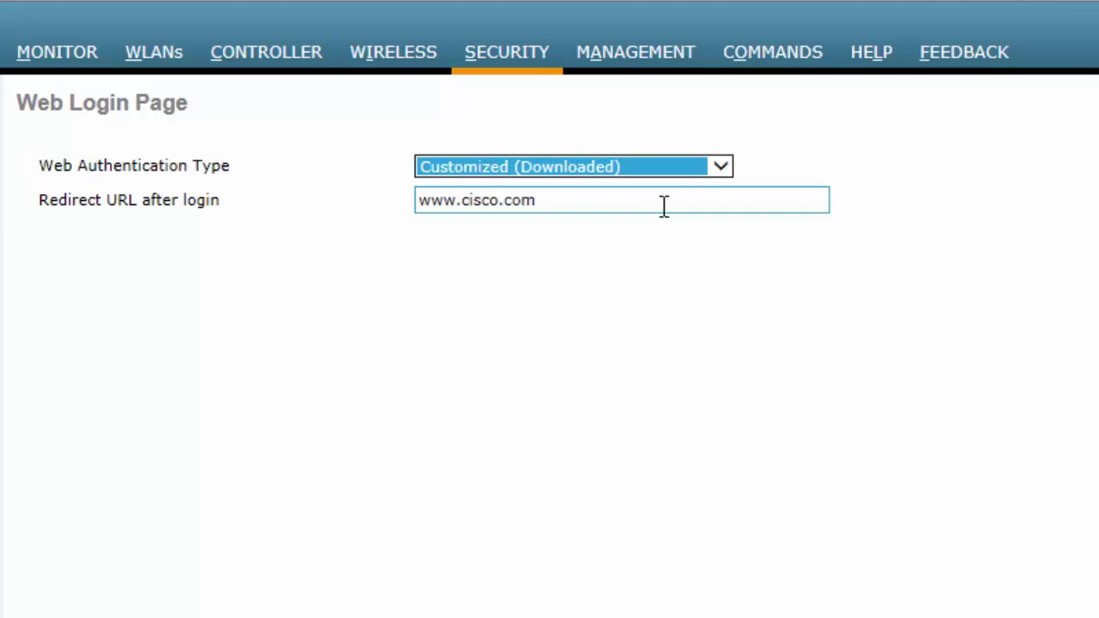
pyautogui.click(663, 206)
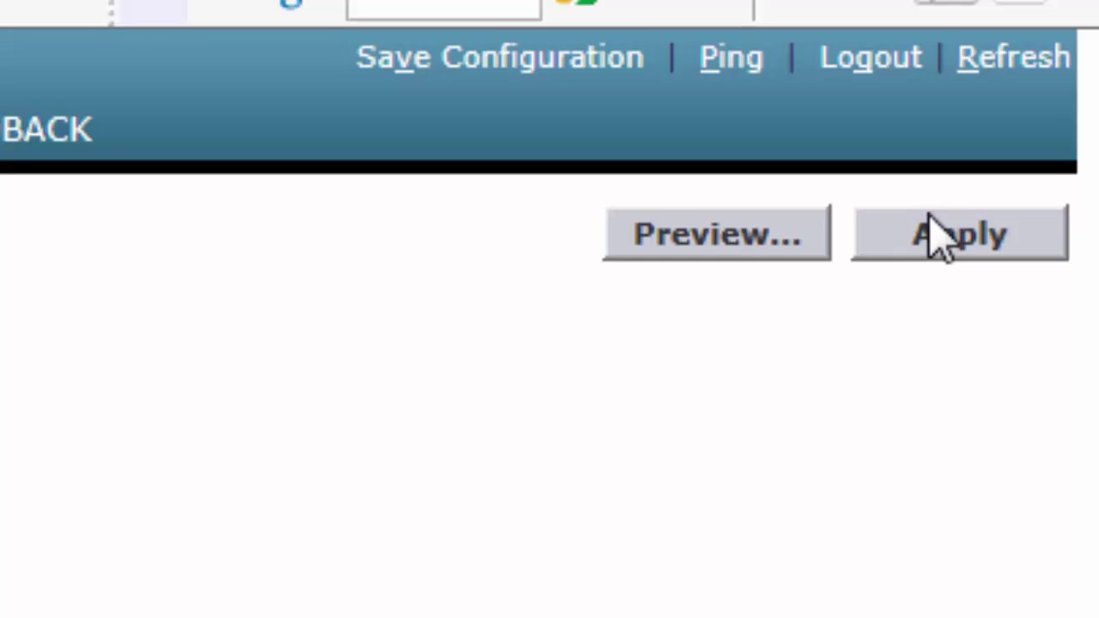
pyautogui.click(940, 236)
pyautogui.click(464, 444)
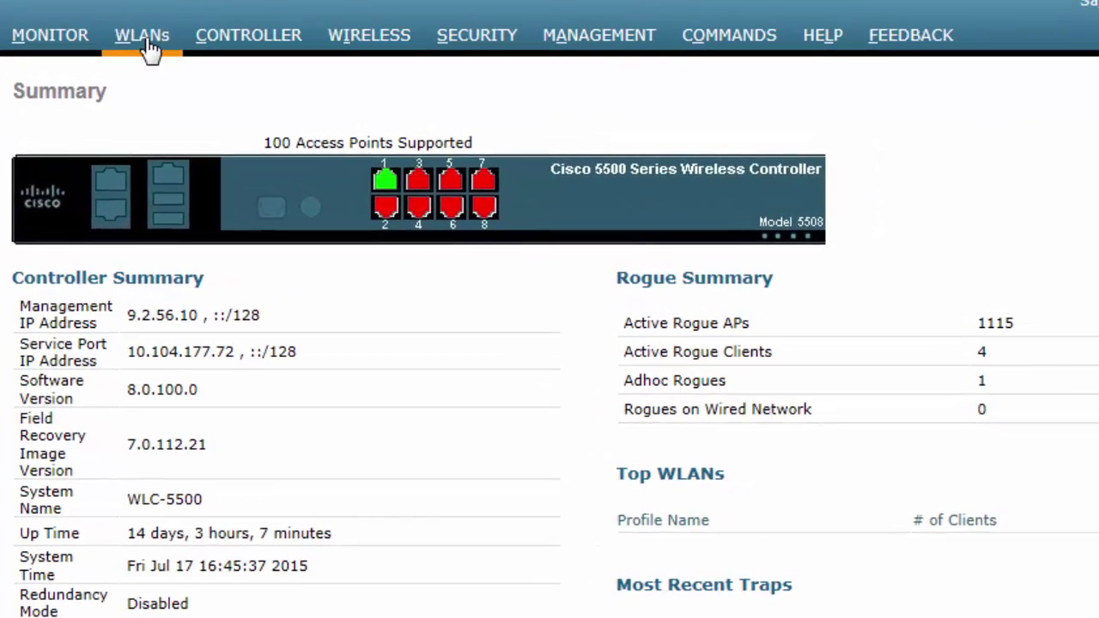
# On WLAN 1 'WebAuth', keep Web Policy for Layer 3 security and enable Over-ride Global Config
pyautogui.click(147, 45)
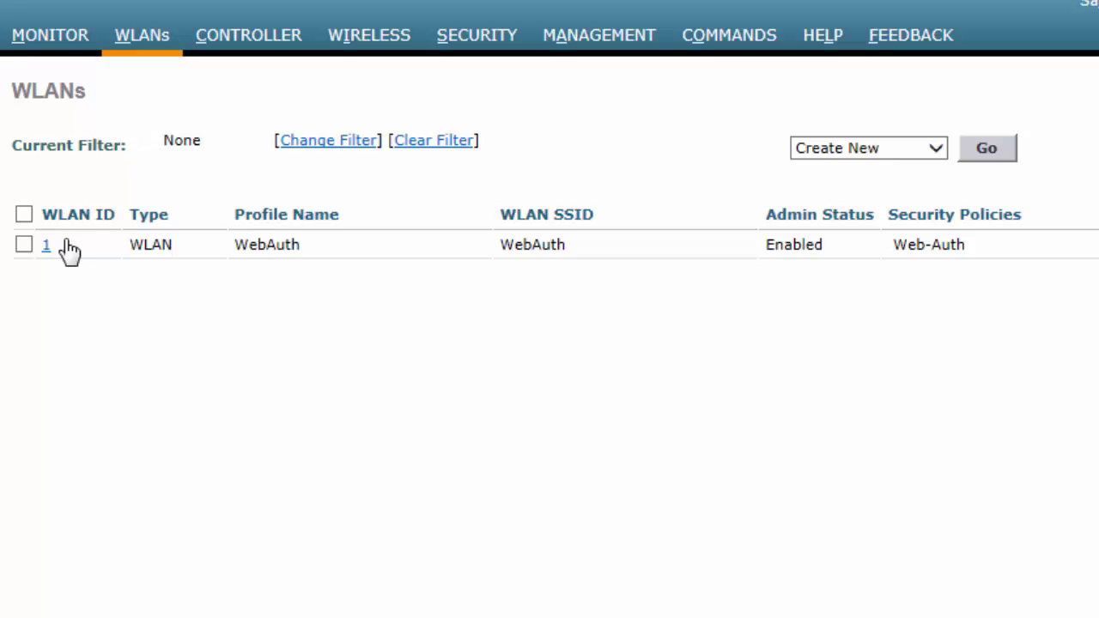
pyautogui.click(47, 245)
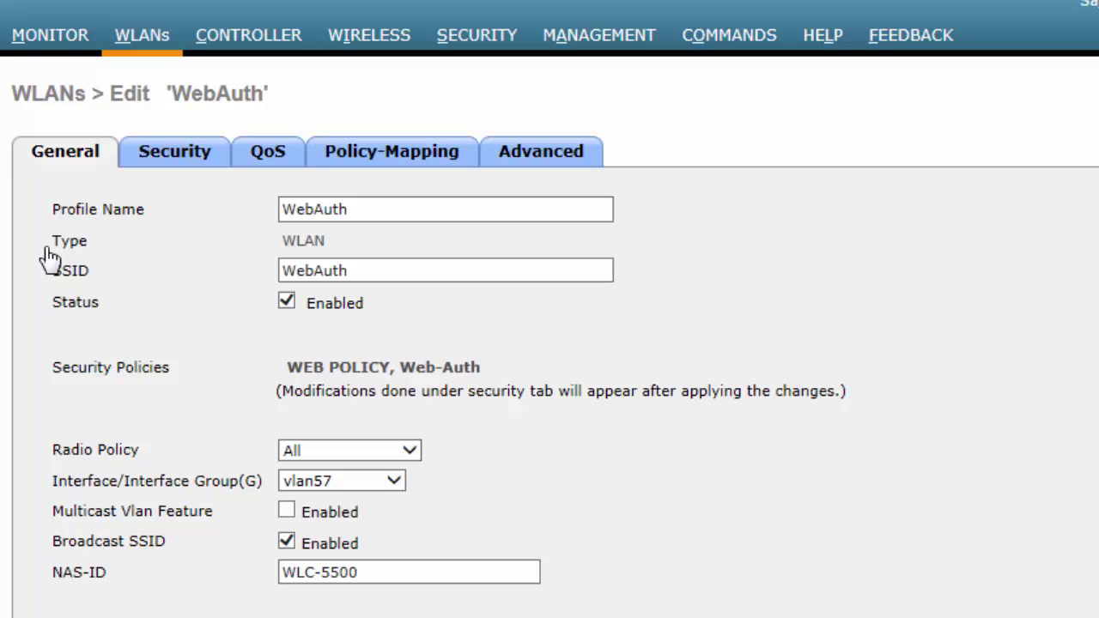
pyautogui.click(176, 147)
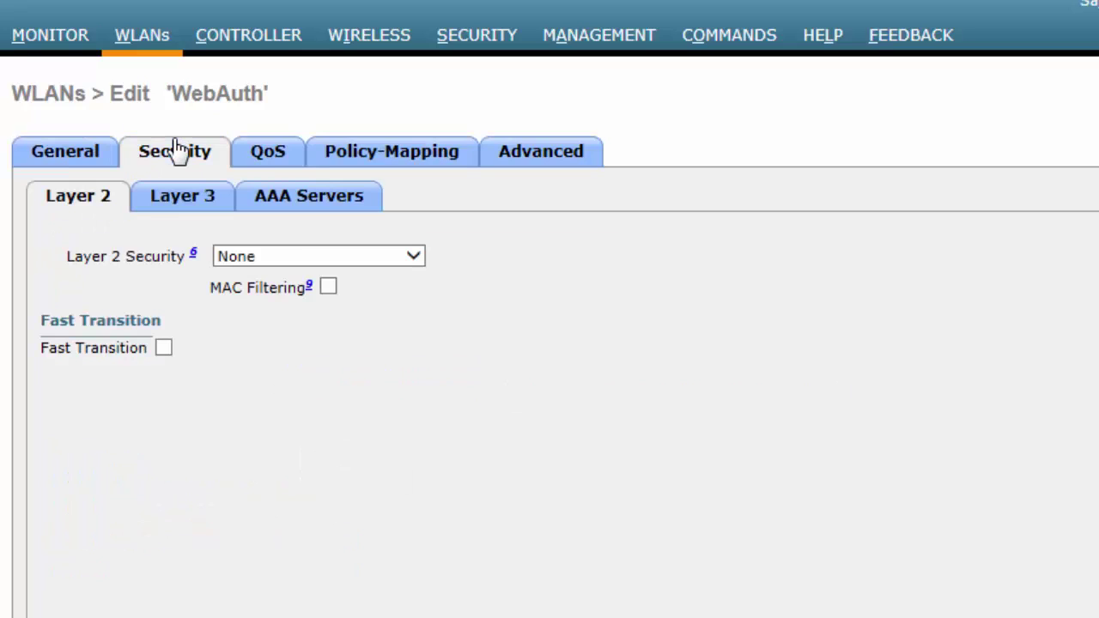
pyautogui.click(181, 205)
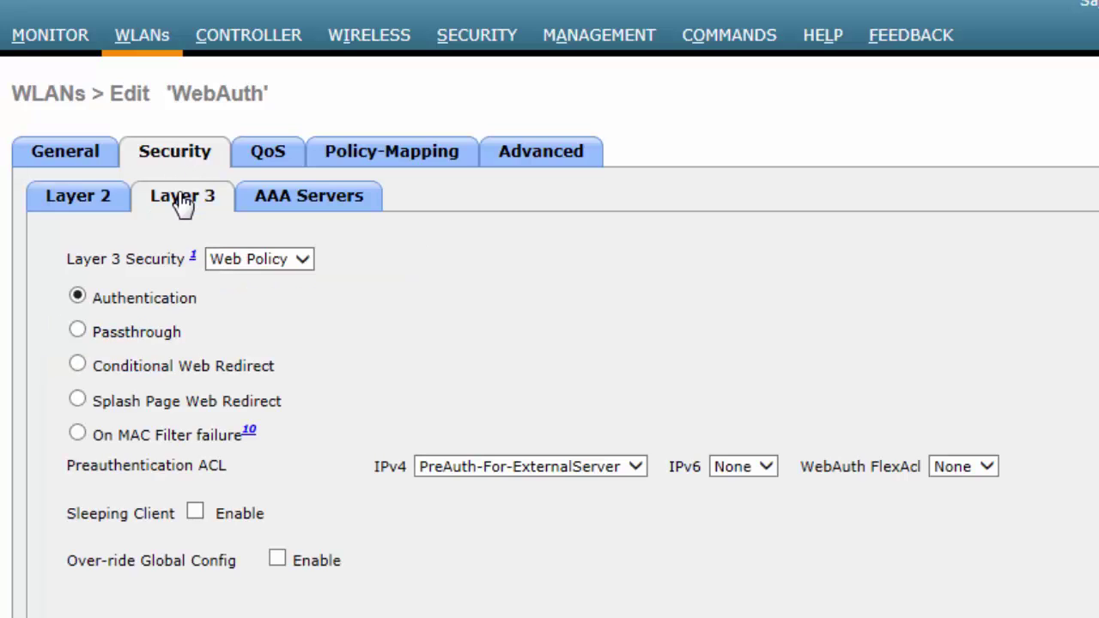
pyautogui.click(256, 267)
pyautogui.click(256, 264)
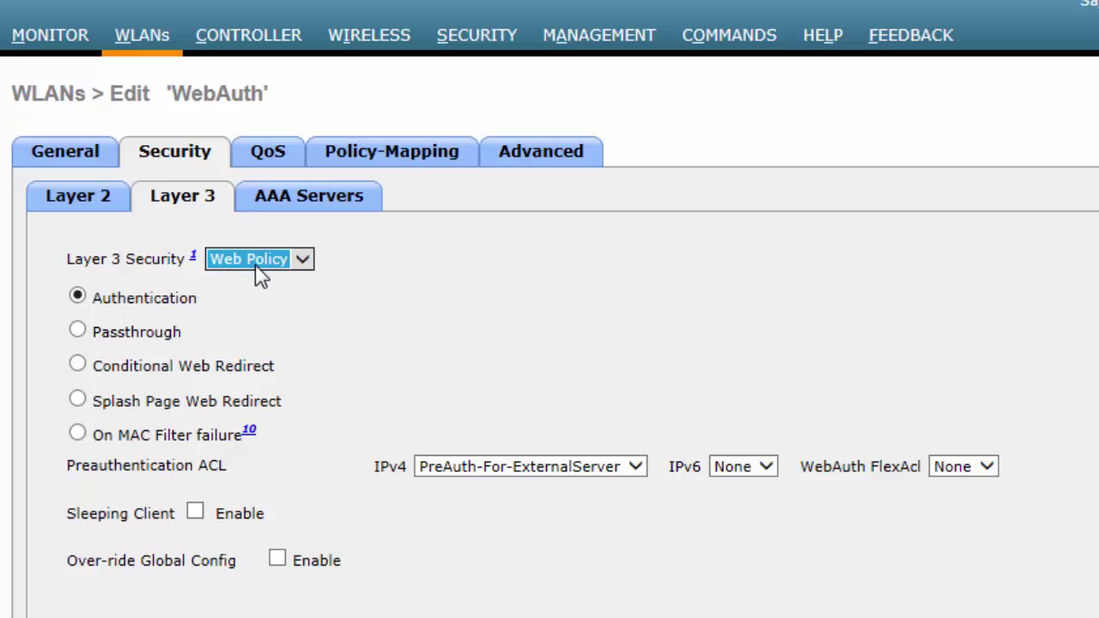
pyautogui.click(169, 292)
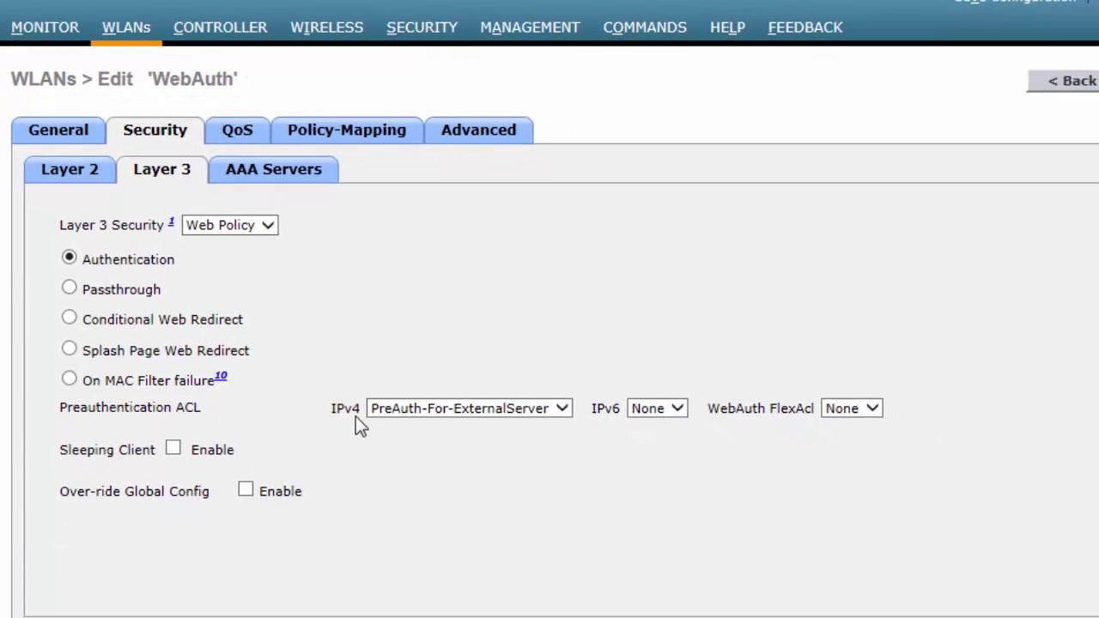
pyautogui.click(245, 491)
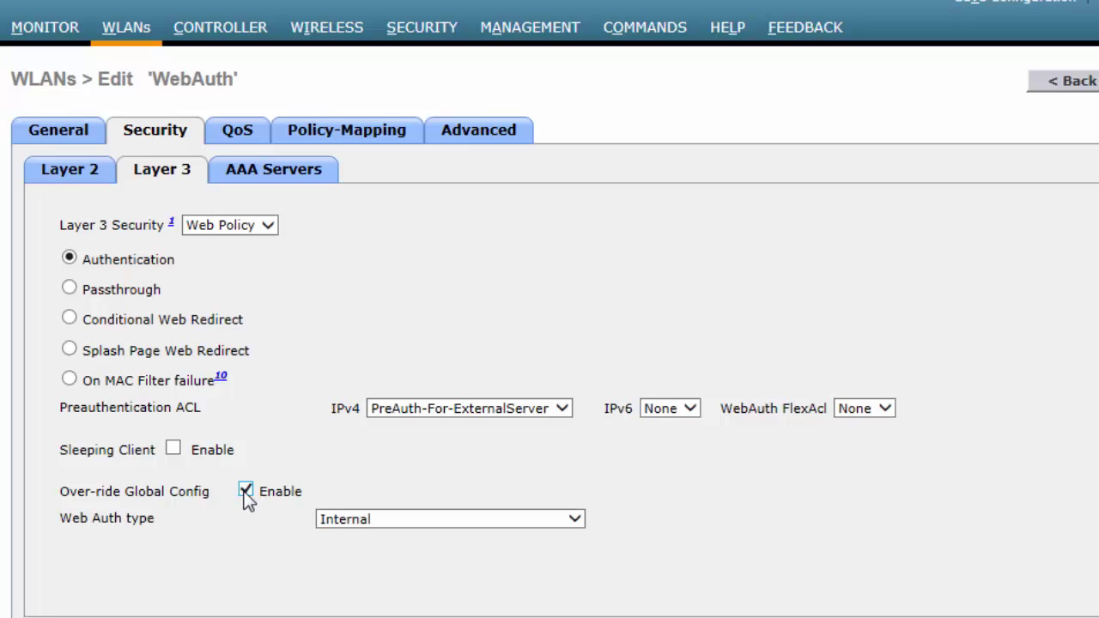
# Switch Web Auth type to Customized(Downloaded) with login.html, failed.html and logout.html pages, and apply
pyautogui.click(443, 522)
pyautogui.click(443, 534)
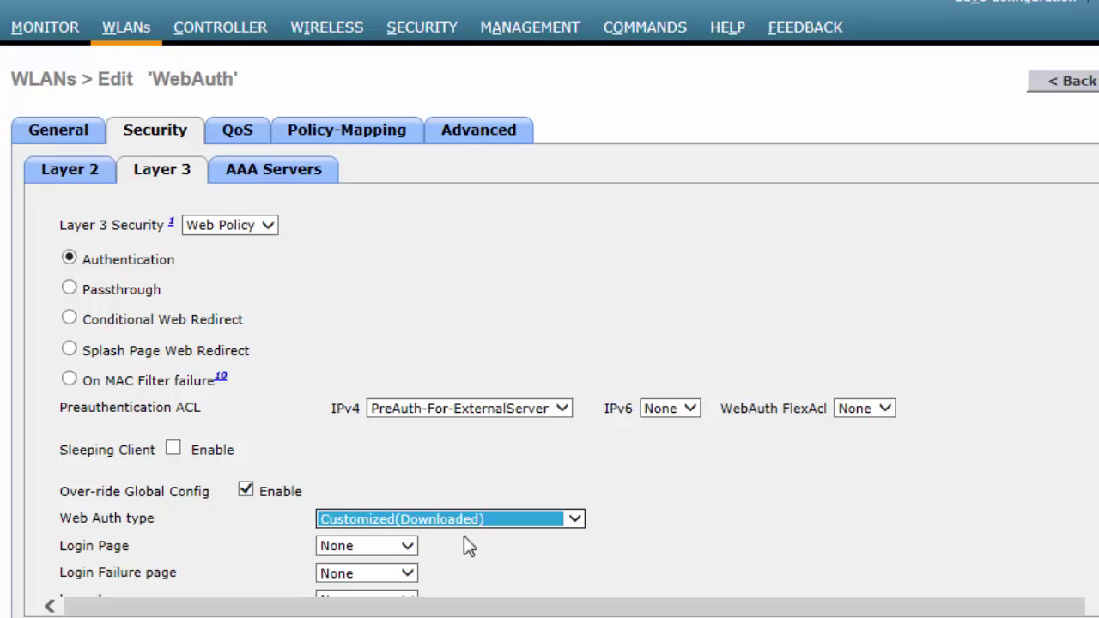
pyautogui.scroll(-1, 550, 391)
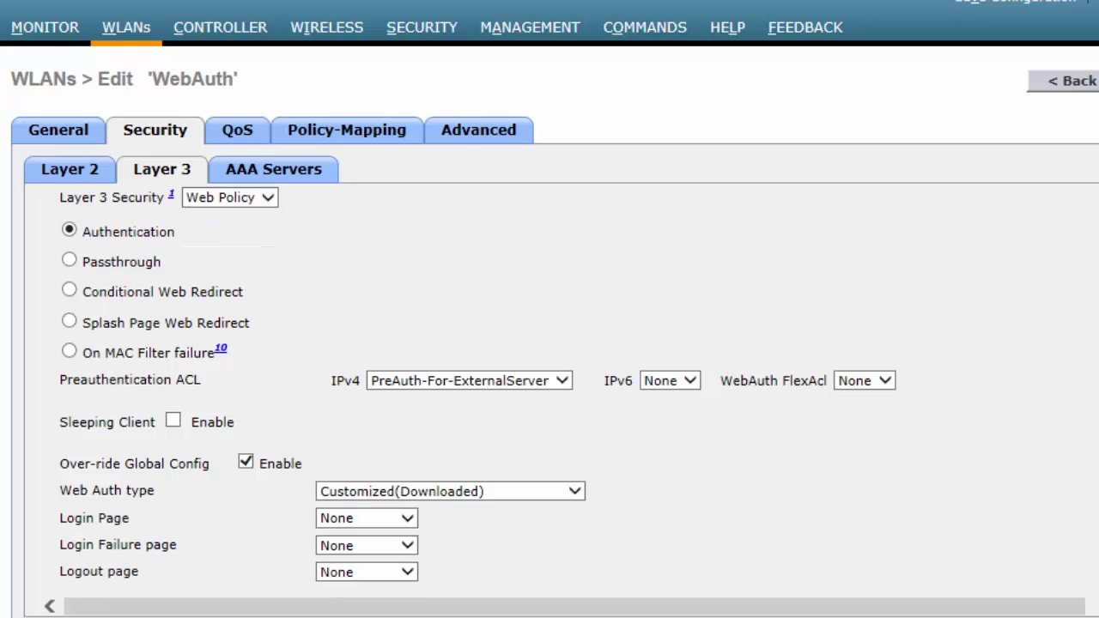
pyautogui.click(407, 519)
pyautogui.click(379, 534)
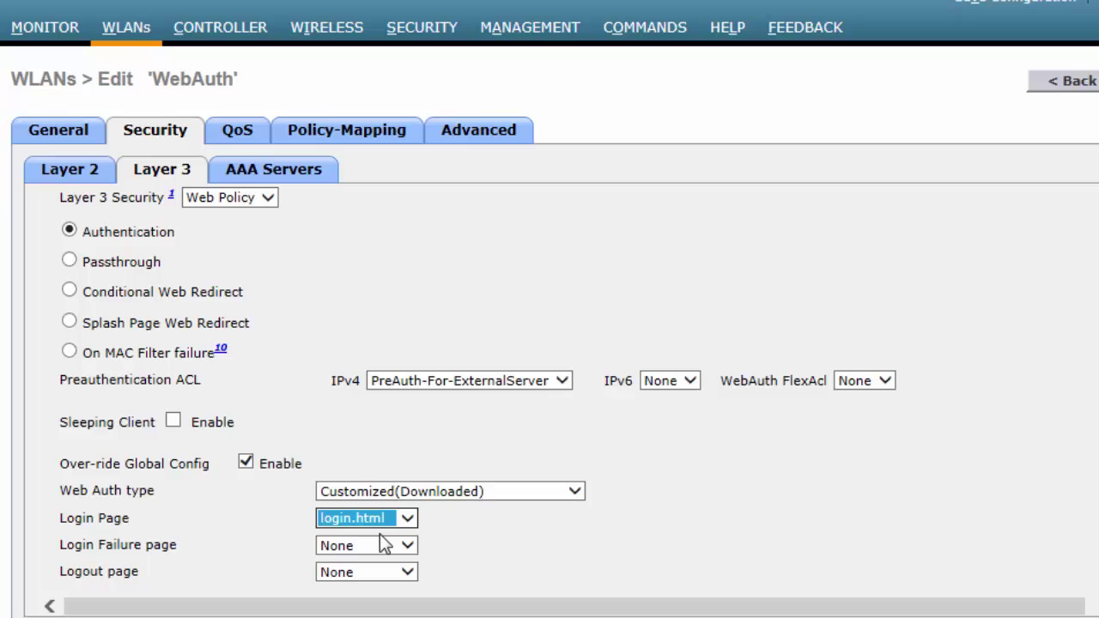
pyautogui.click(412, 549)
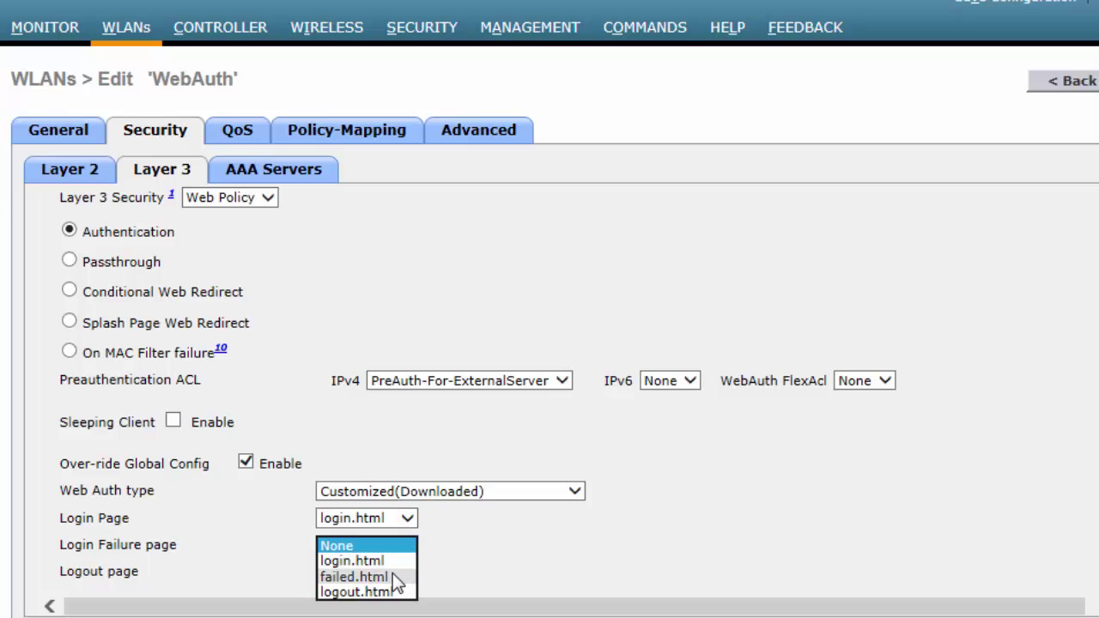
pyautogui.click(392, 577)
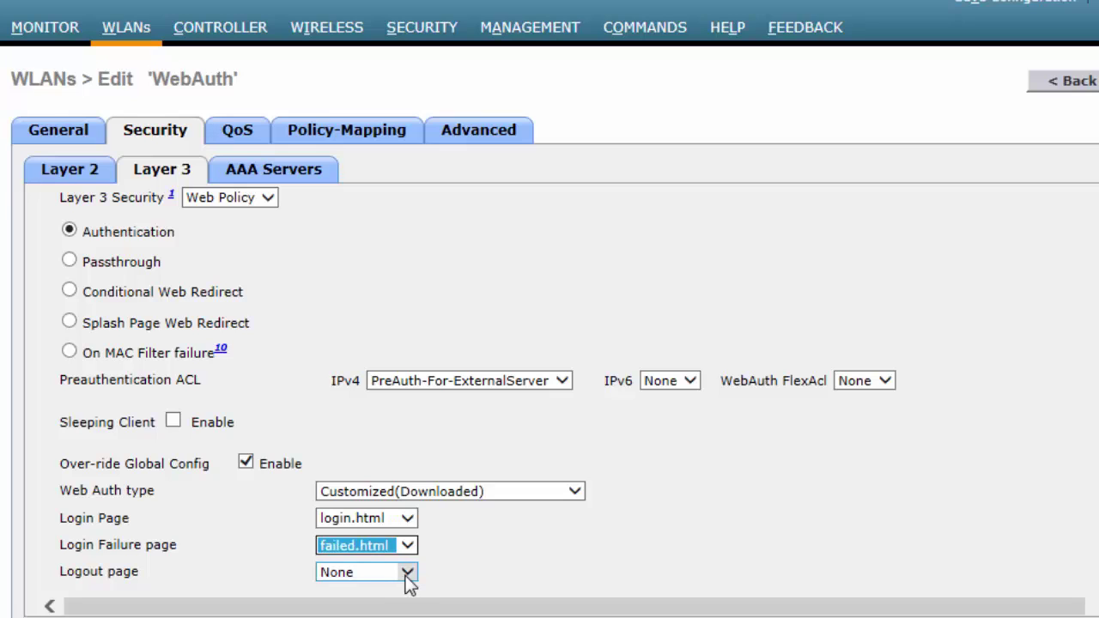
pyautogui.click(407, 573)
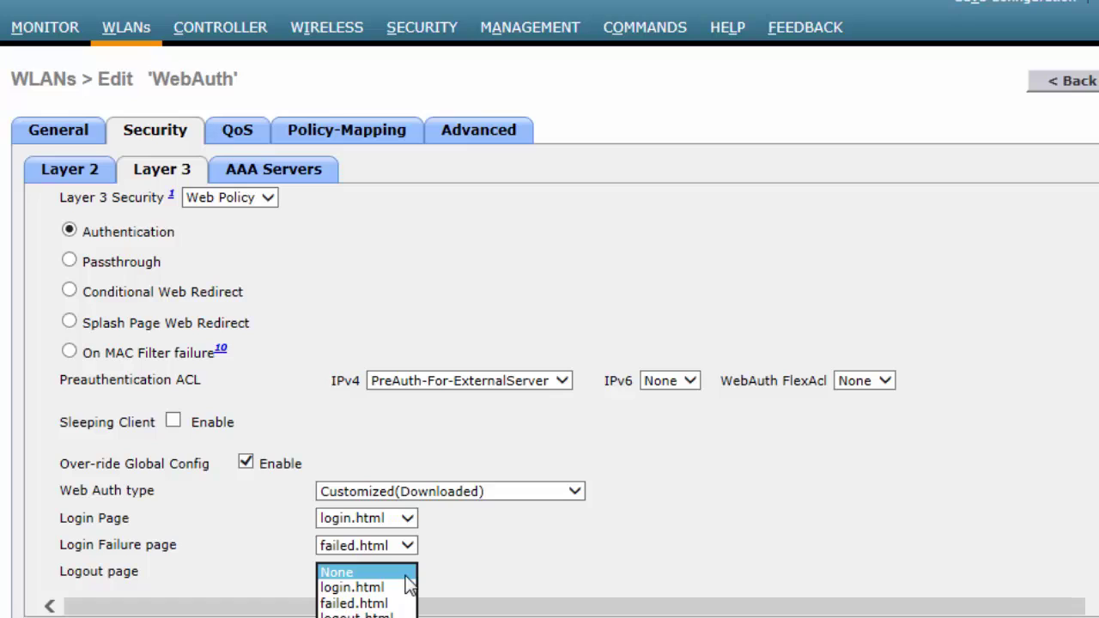
pyautogui.click(390, 614)
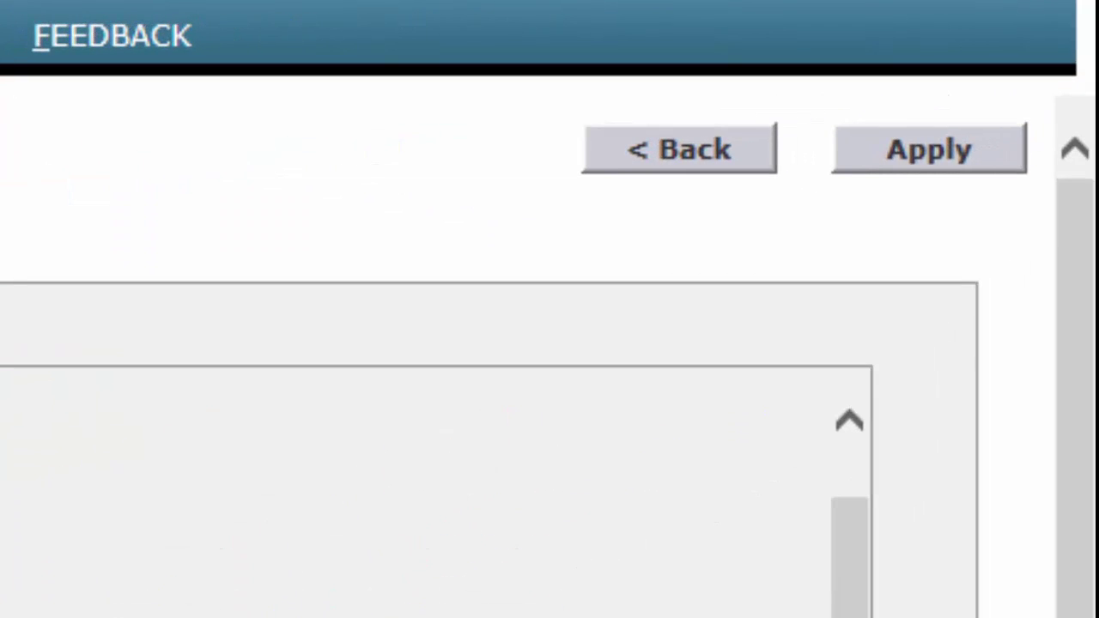
pyautogui.click(1009, 154)
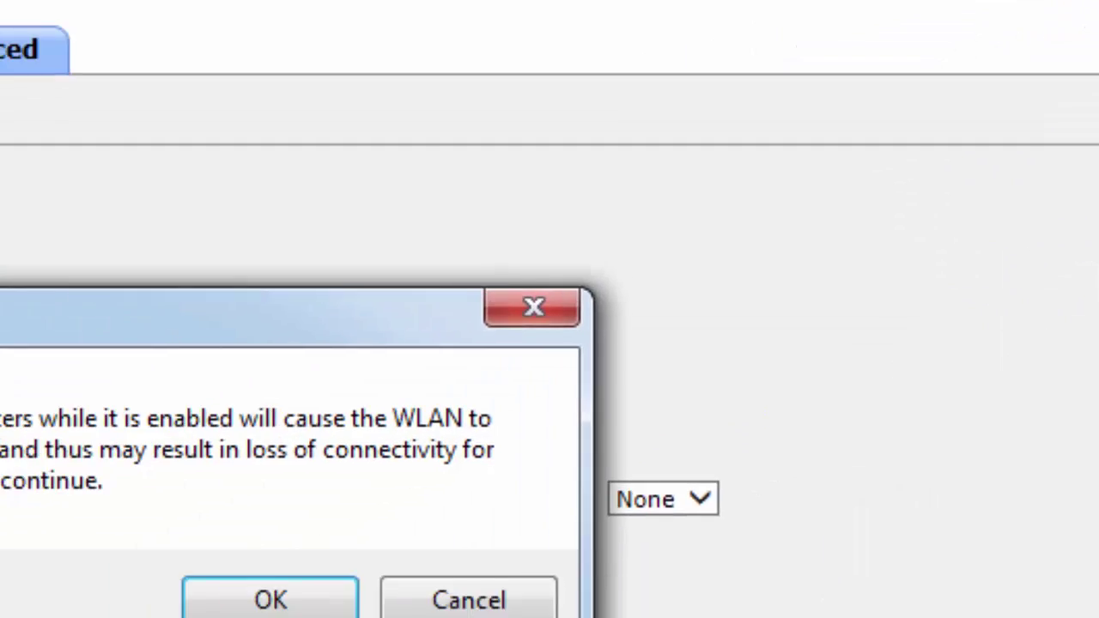
pyautogui.click(712, 386)
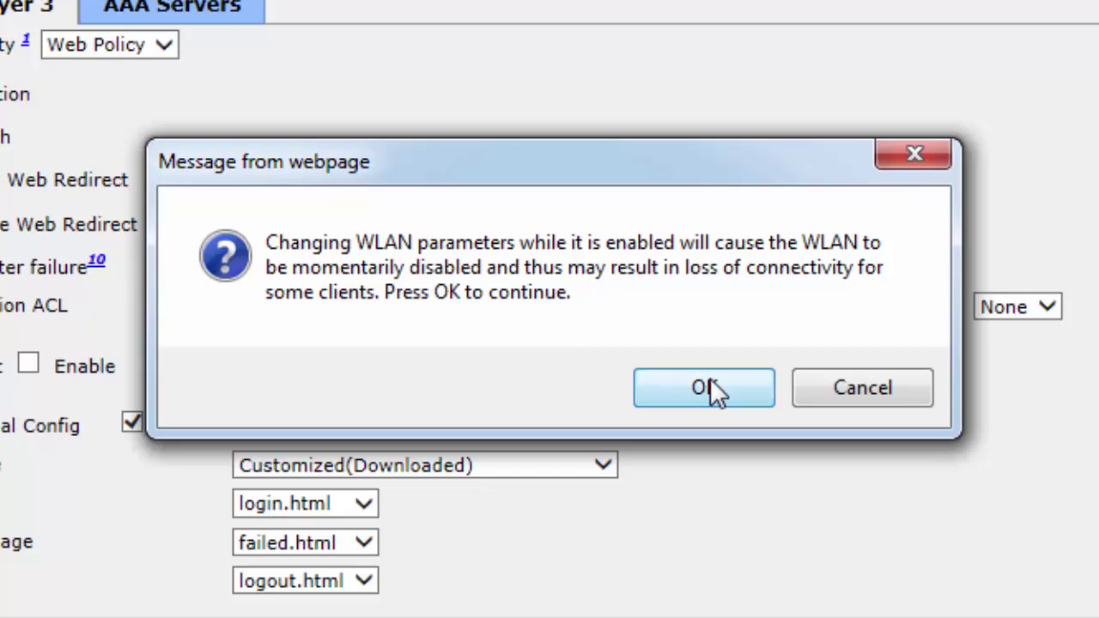